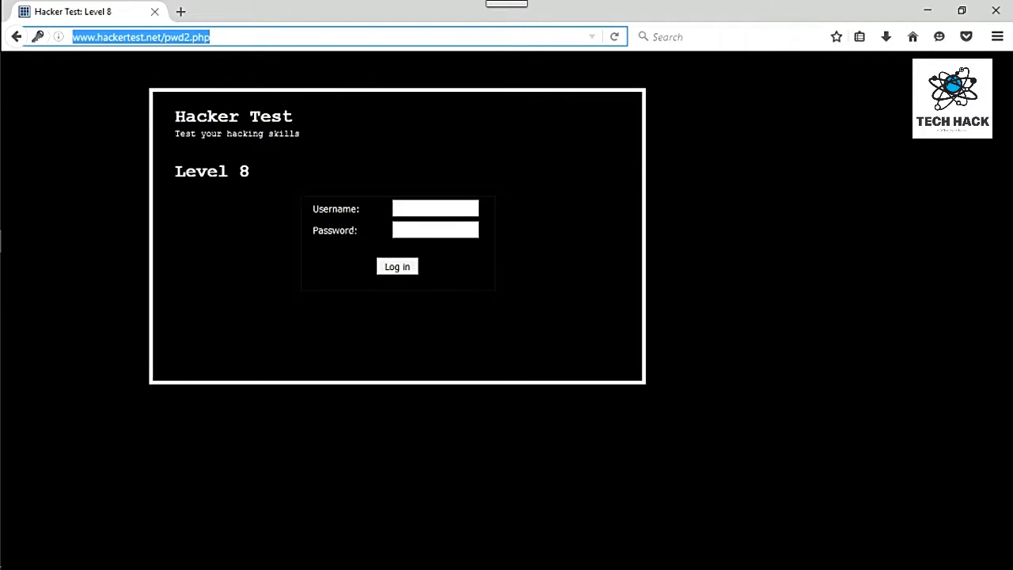
- Submit the Level 8 login form with the username and password fields left empty
right_click(567, 219)
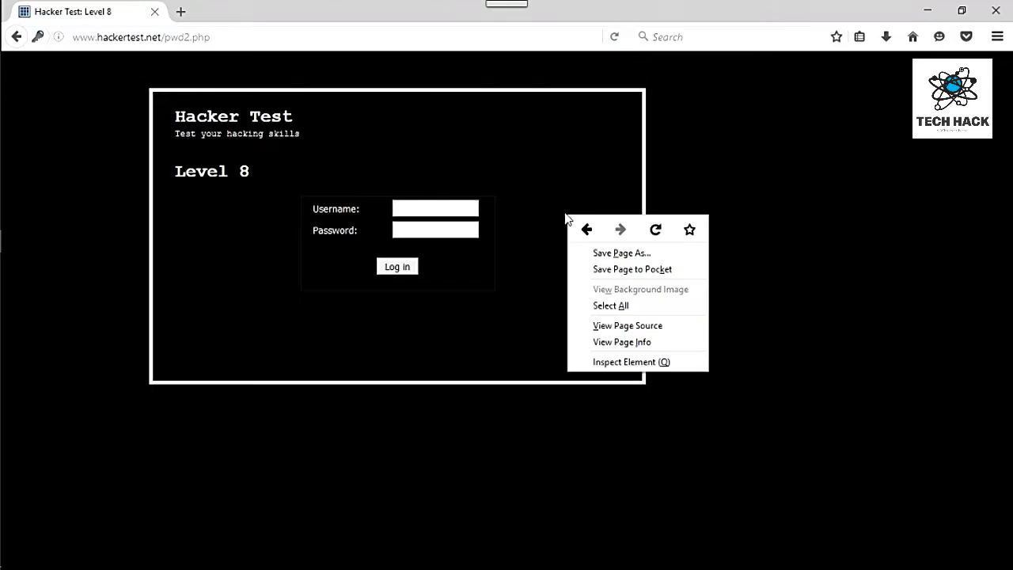
left_click(404, 268)
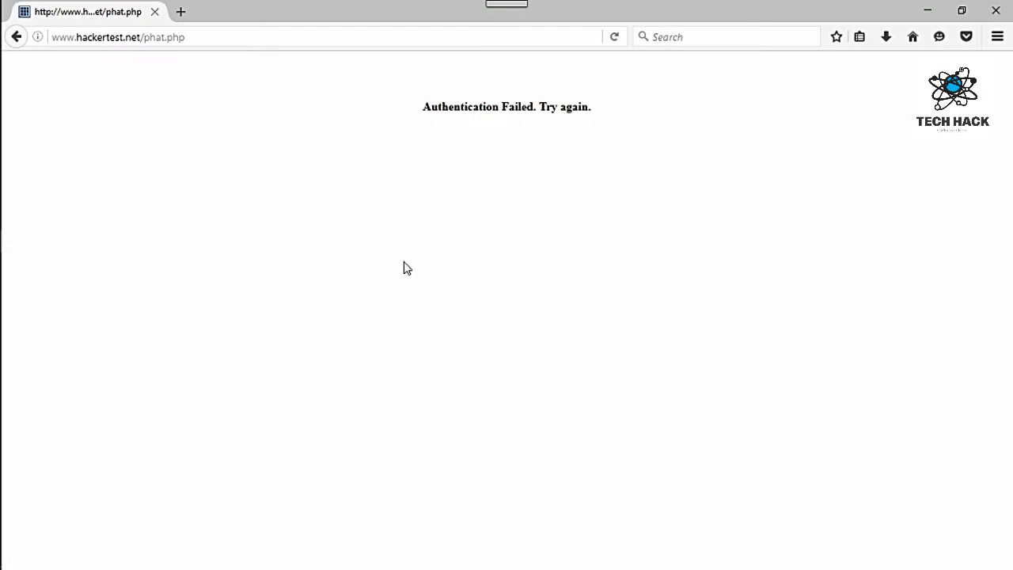
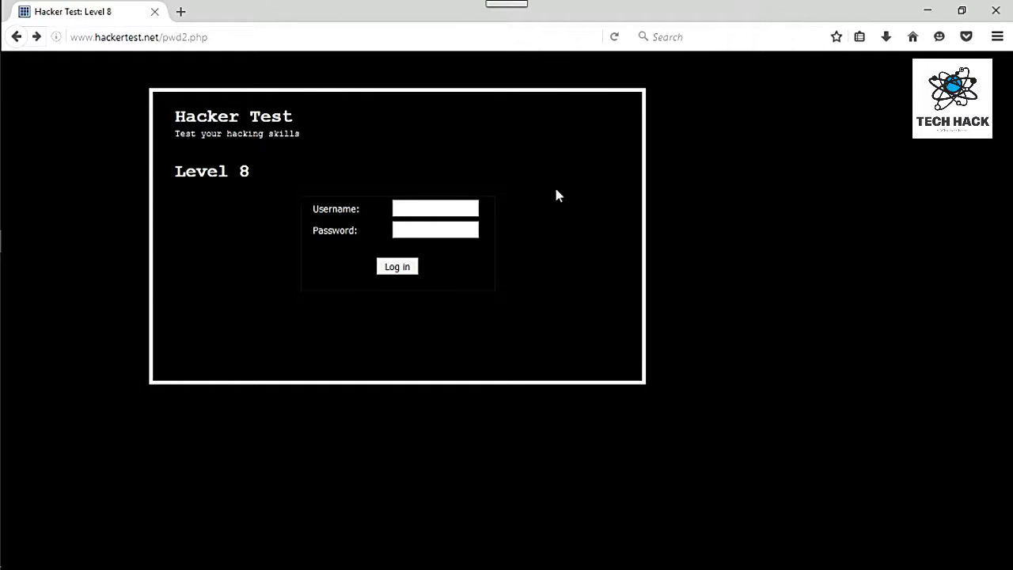
- View the source of the Level 8 page and open the phat.php link given as the login form's action
right_click(722, 120)
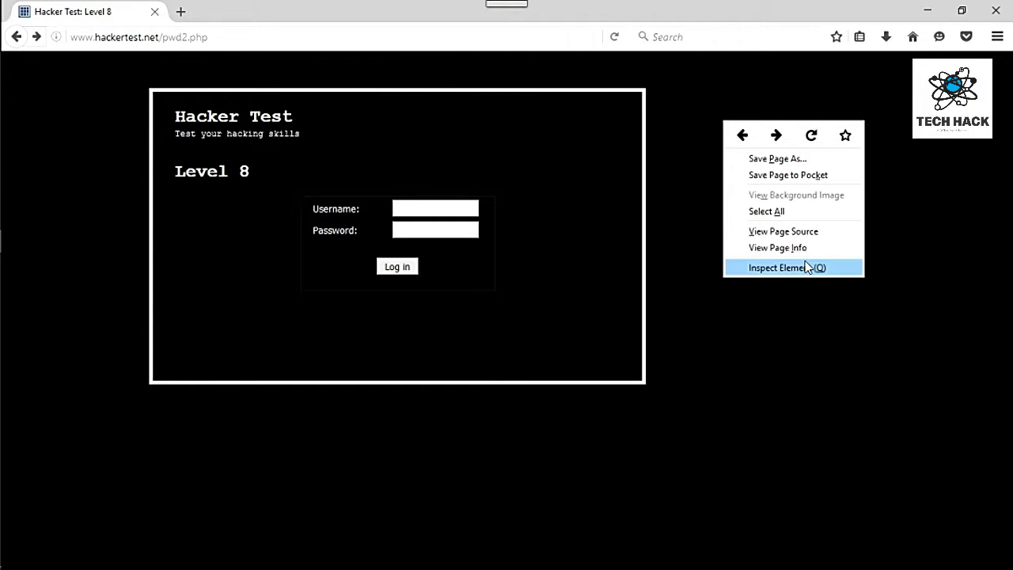
left_click(814, 232)
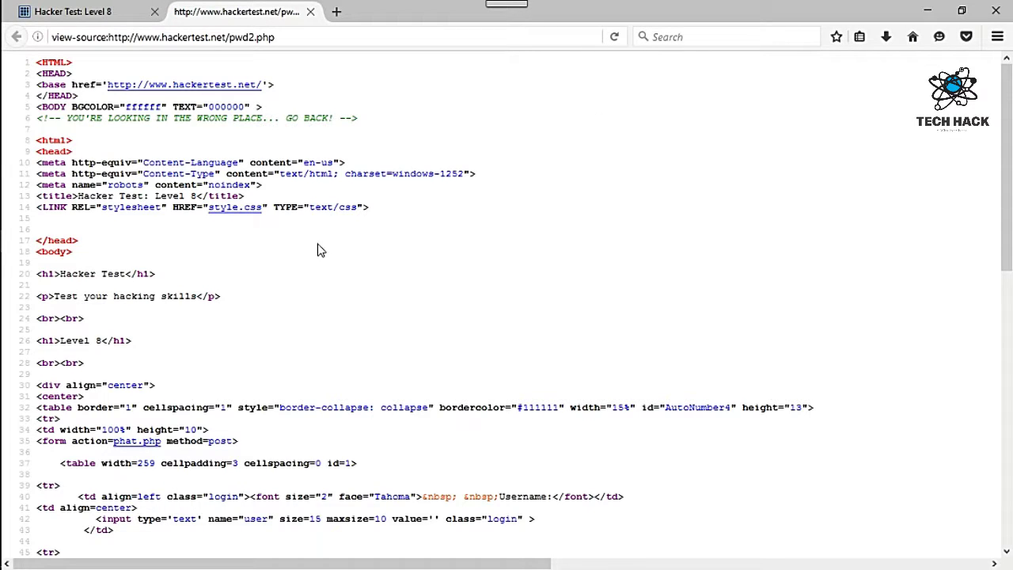
scroll(330, 261, "down", 2)
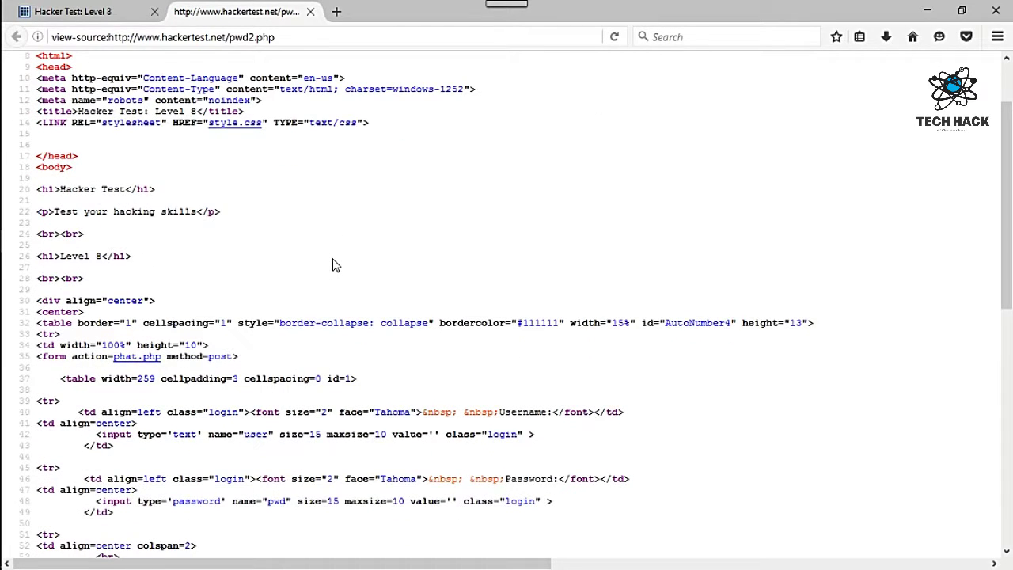
scroll(332, 265, "down", 3)
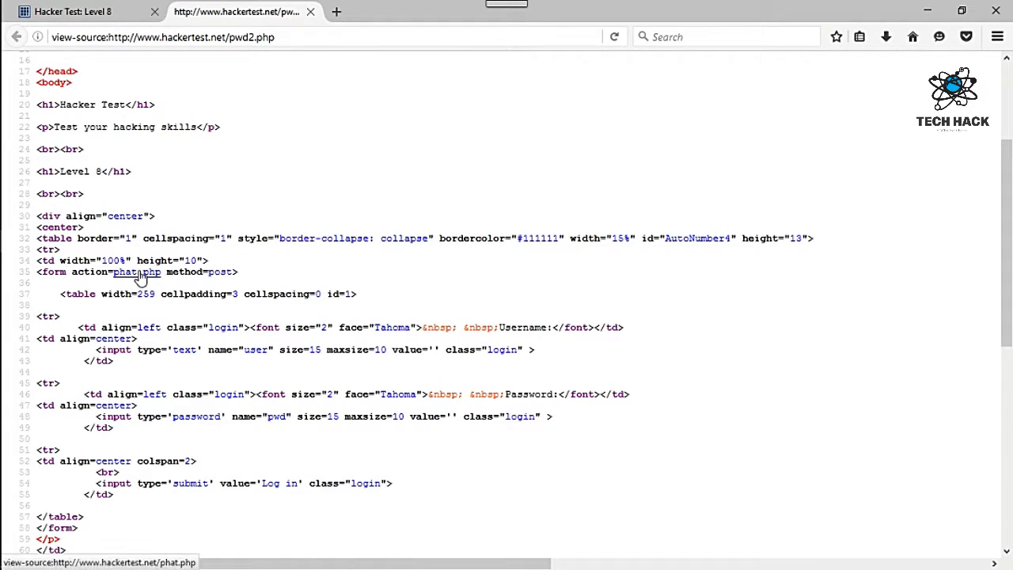
left_click(139, 273)
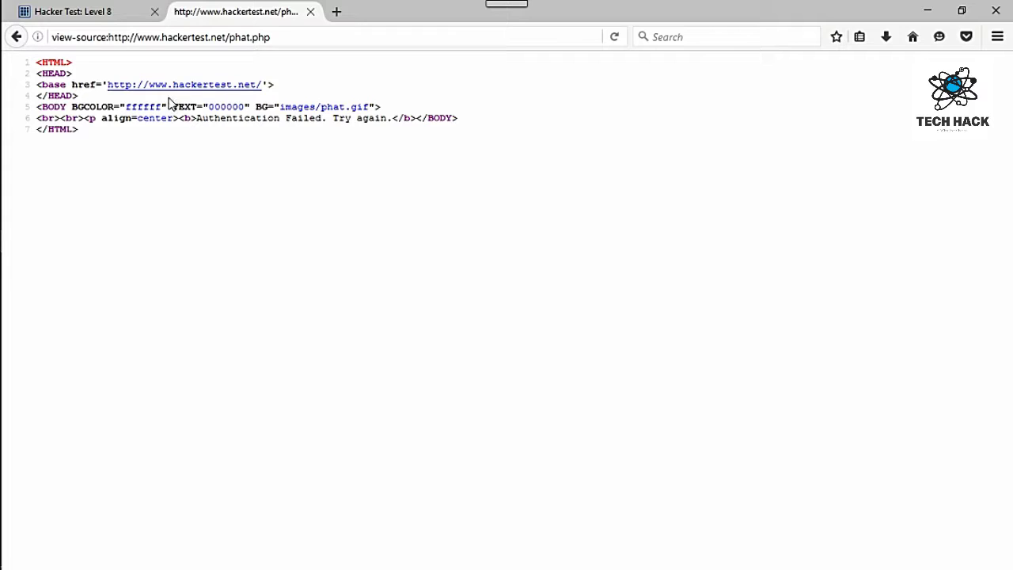
- Return to the pwd2.php source and examine its markup around the login form
left_click(16, 36)
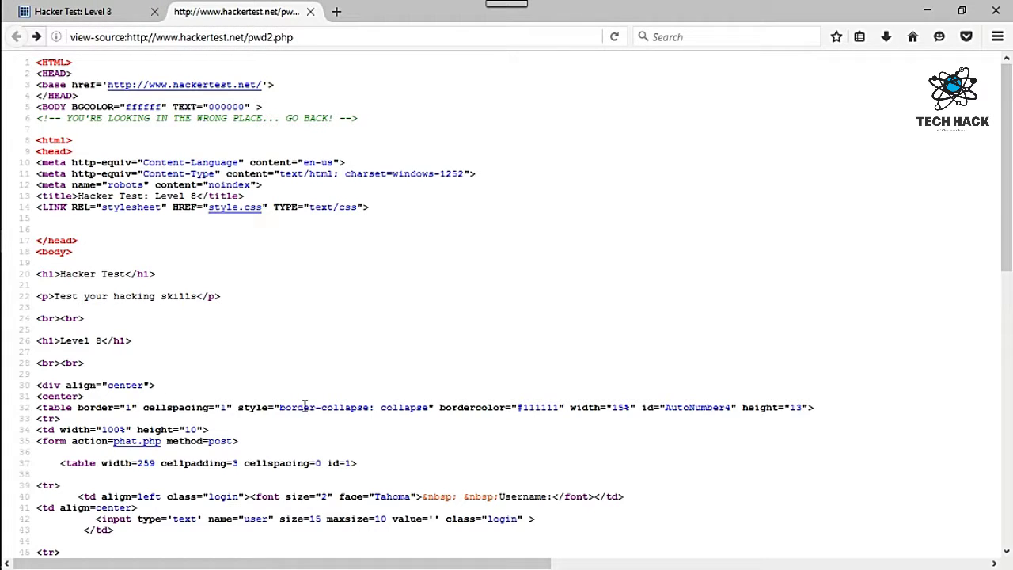
scroll(305, 405, "down", 10)
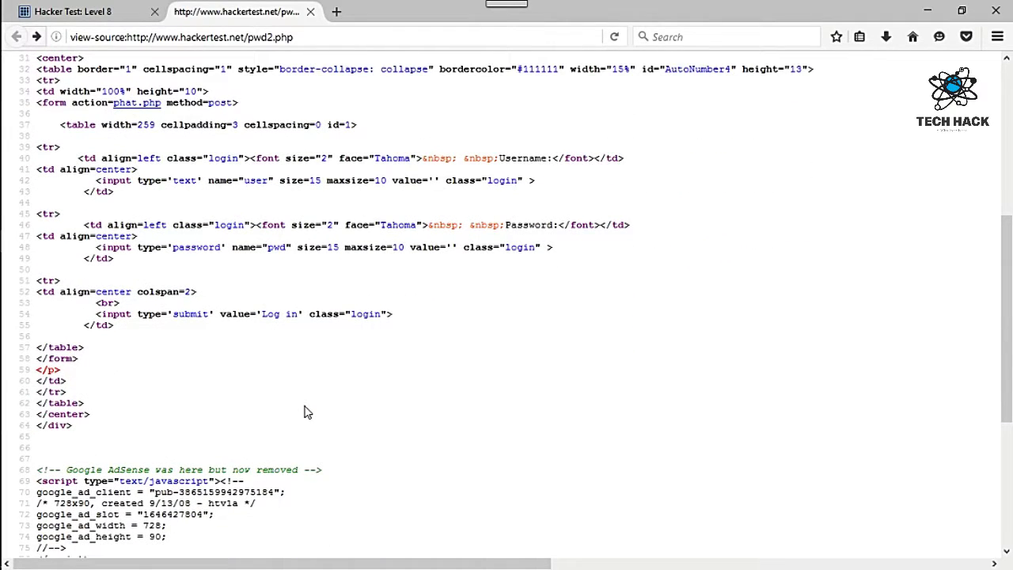
scroll(307, 411, "up", 5)
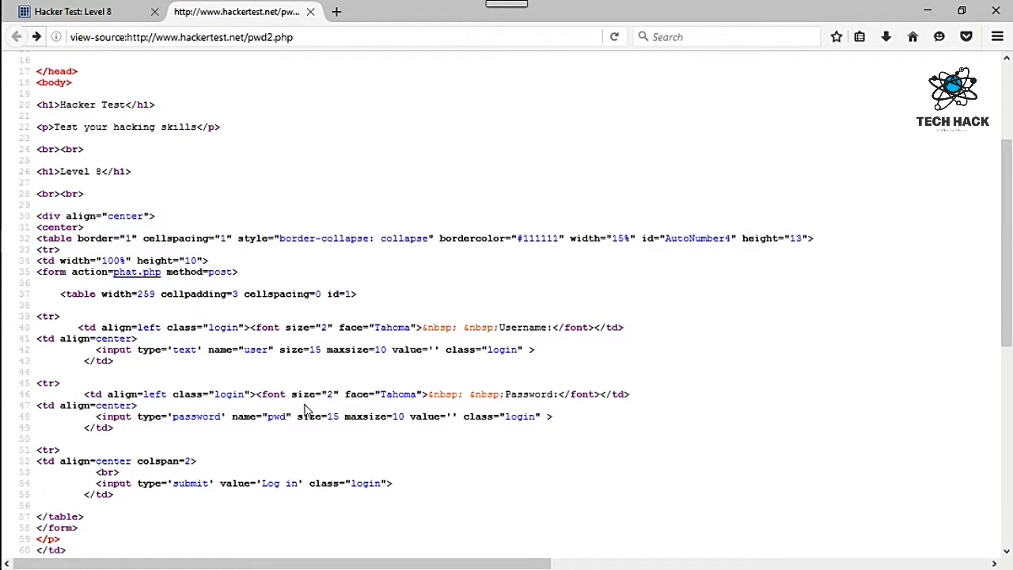
scroll(306, 409, "up", 5)
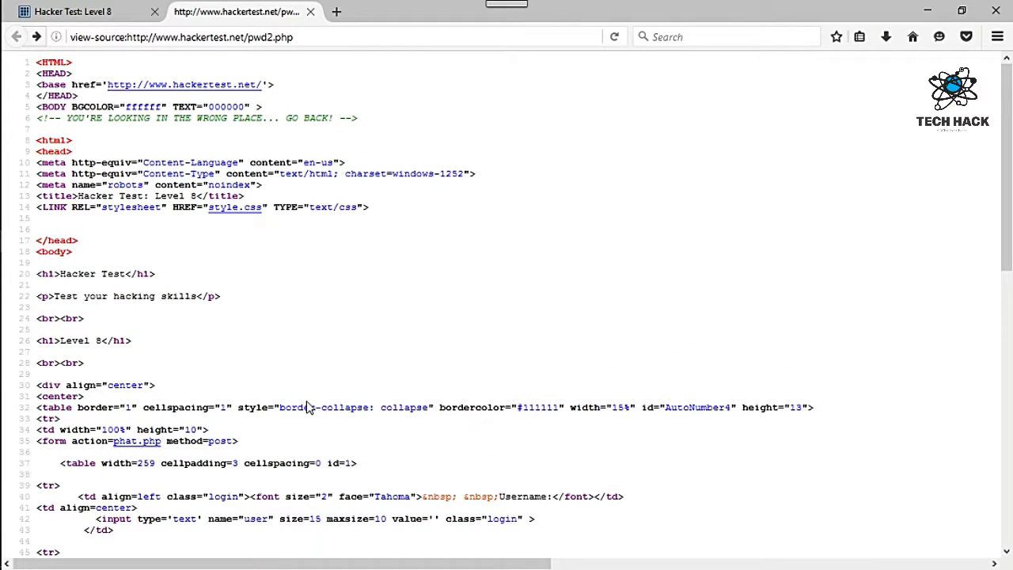
scroll(307, 407, "down", 5)
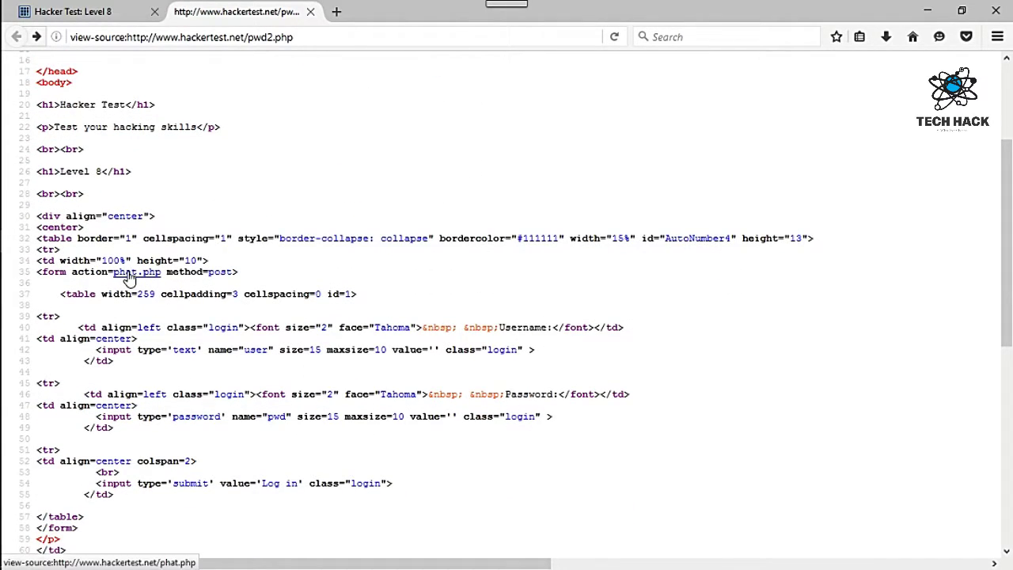
- Open the phat.php source from the form action and copy the background image path images/phat.gif
left_click(130, 273)
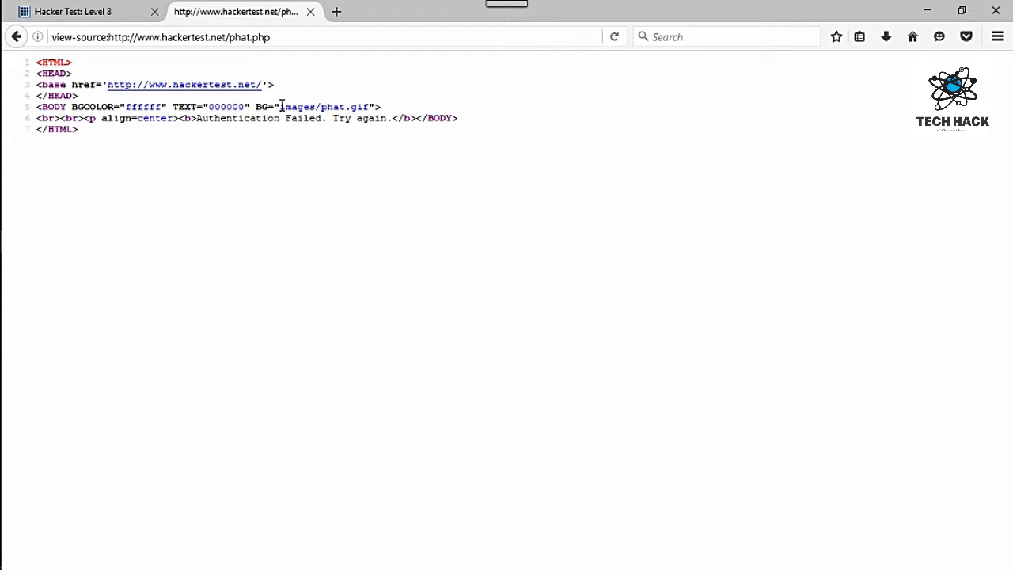
left_click_drag(281, 106, 366, 106)
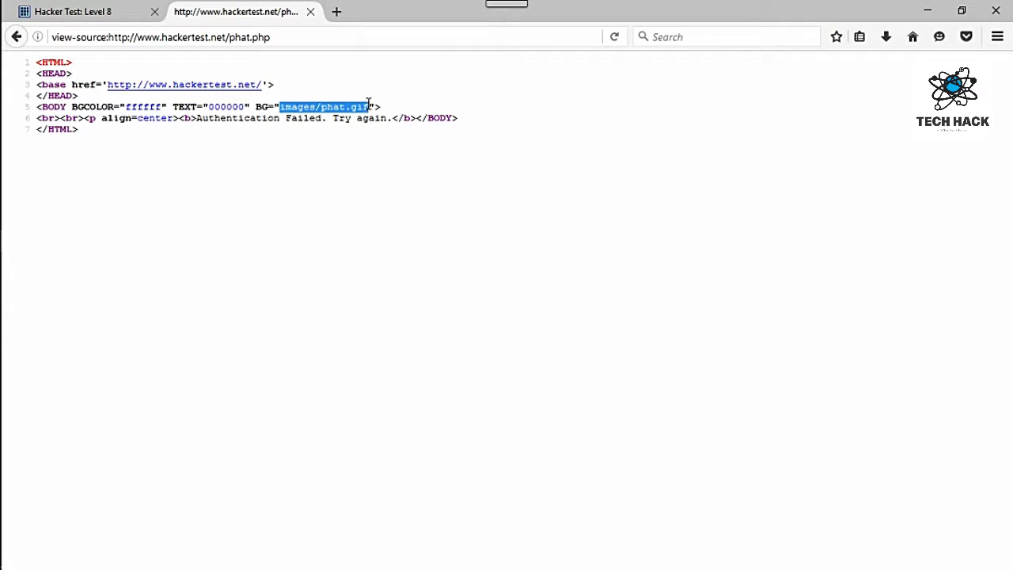
right_click(360, 106)
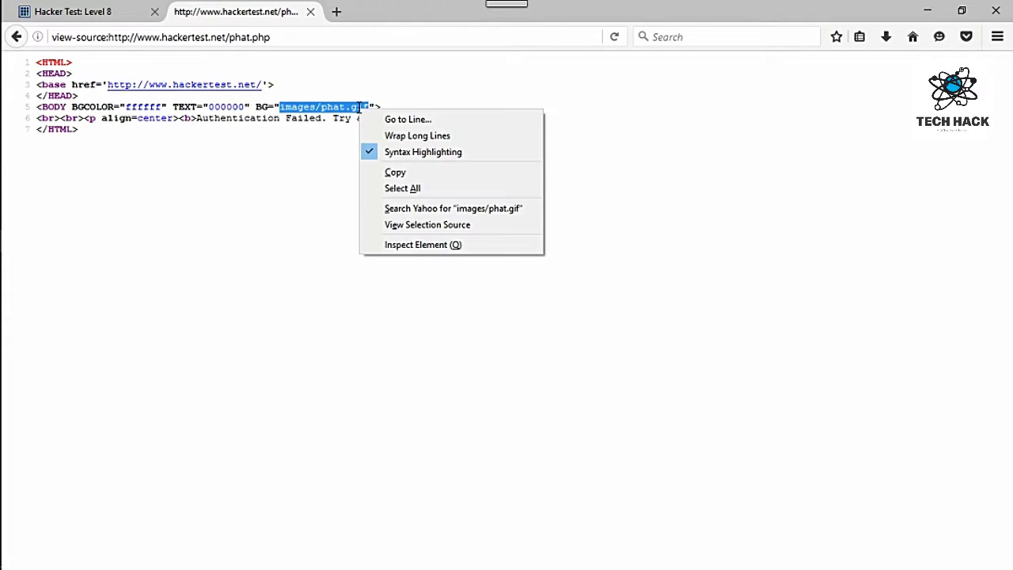
left_click(401, 172)
left_click(79, 12)
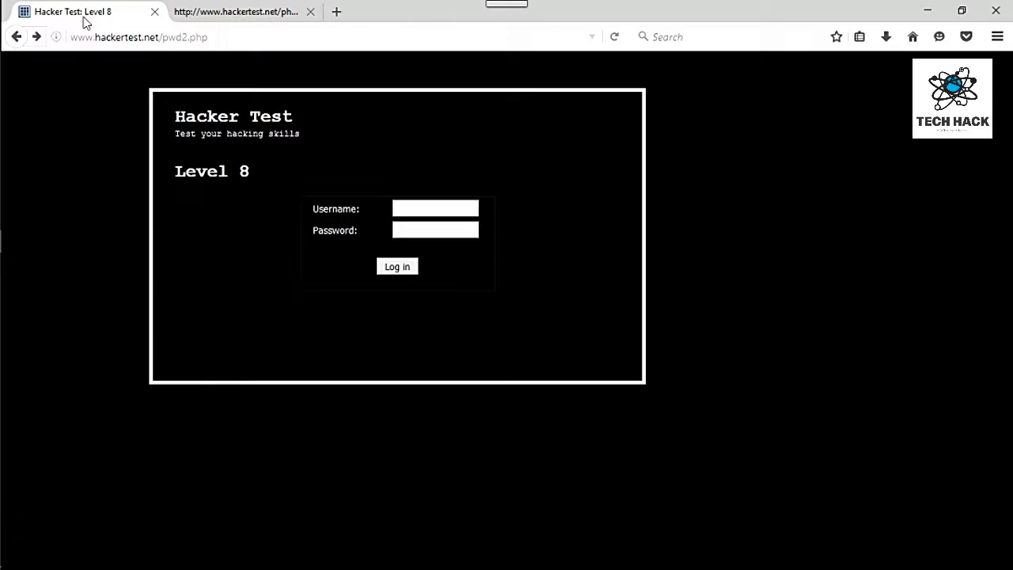
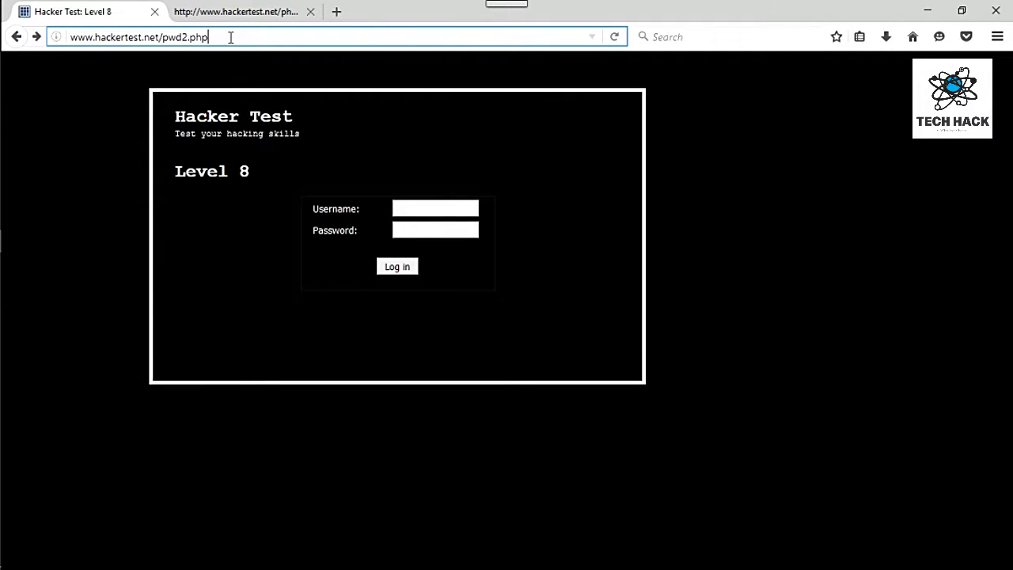
key("BackSpace")
key("BackSpace")
key("BackSpace")
key("BackSpace")
key("BackSpace")
key("BackSpace")
key("BackSpace")
key("BackSpace")
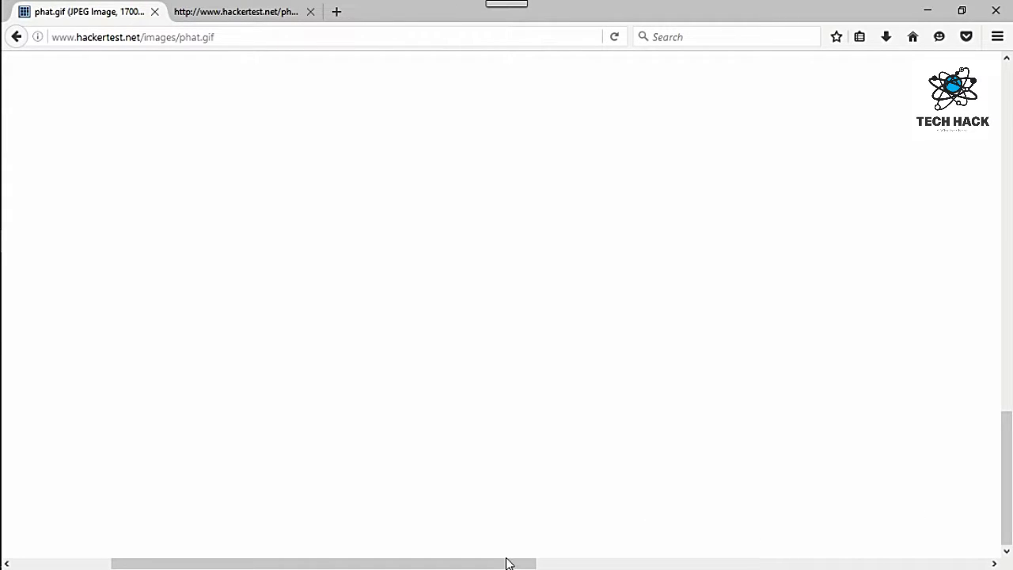
left_click_drag(506, 562, 958, 562)
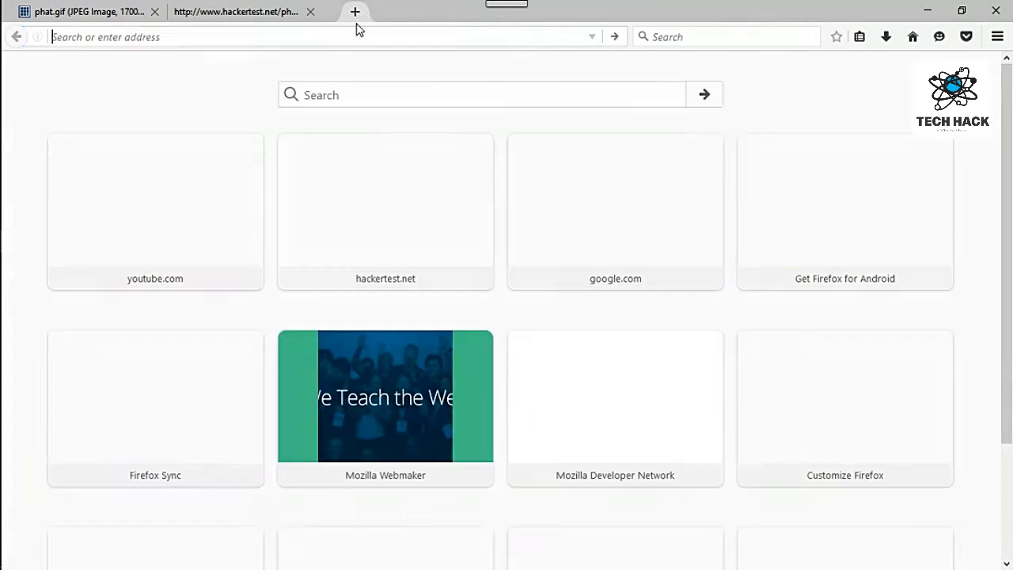
- Search Google in a new tab for "extension for photo shop document"
type("google.com/")
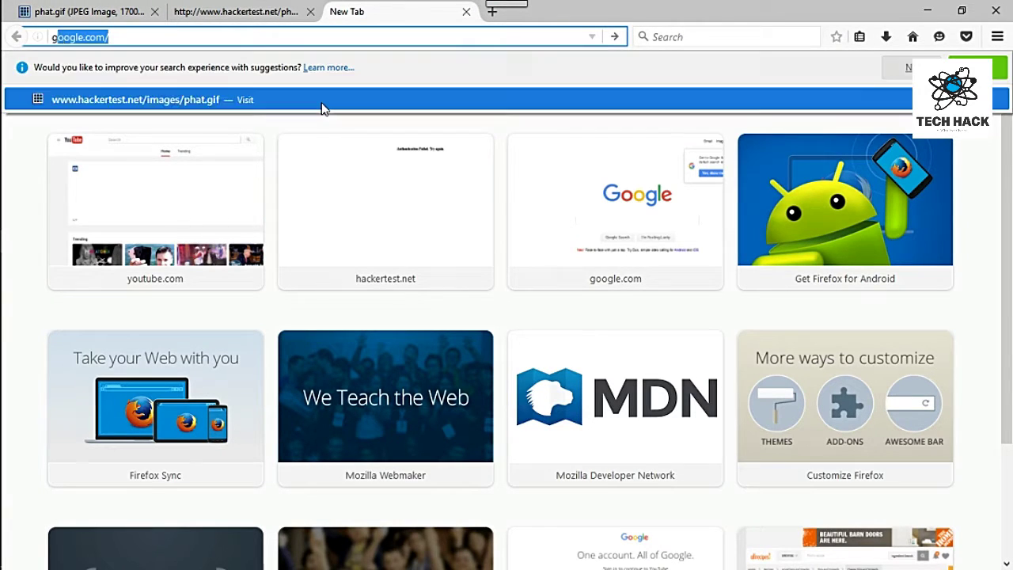
key("Return")
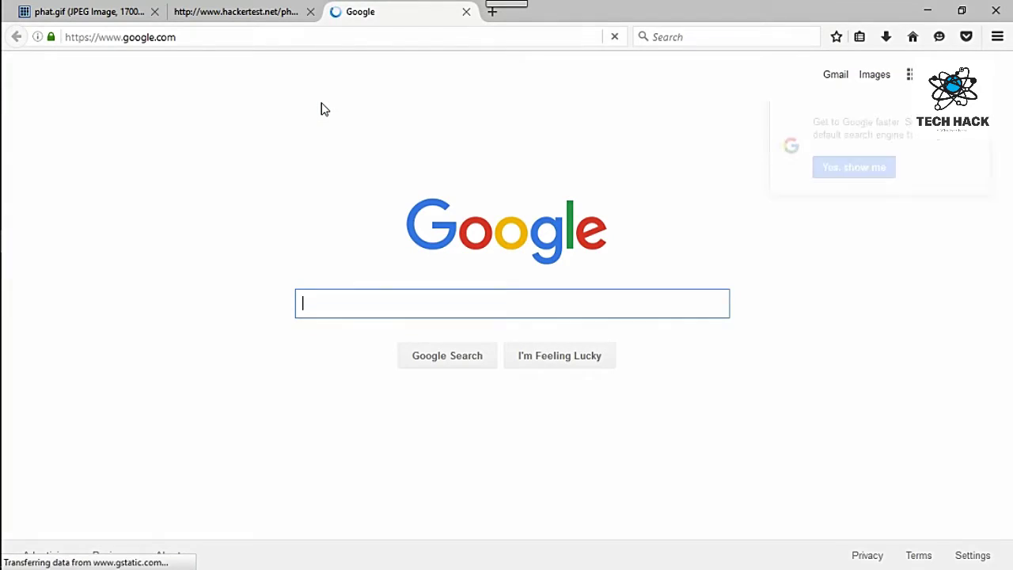
type("ext")
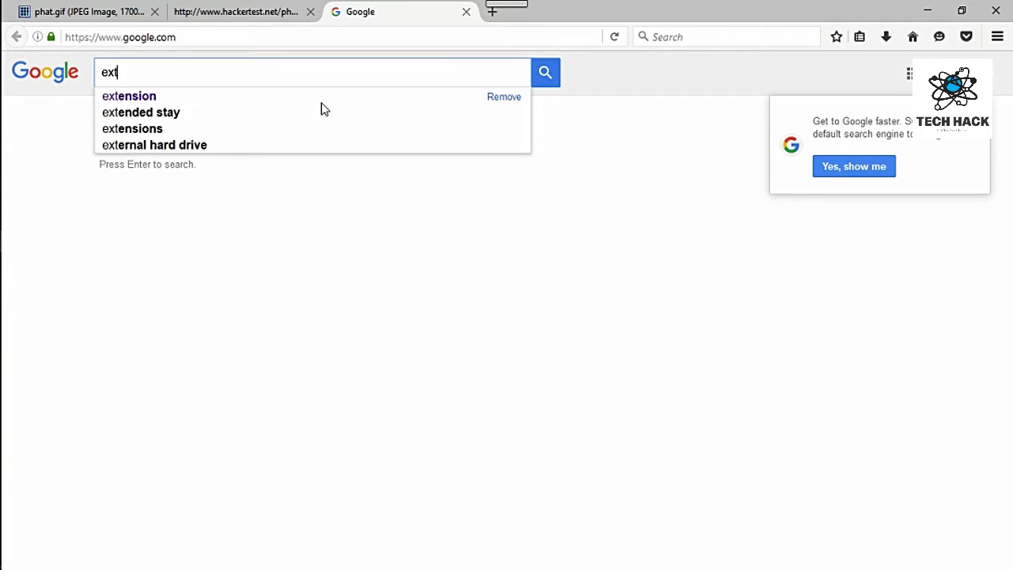
type("ension for p")
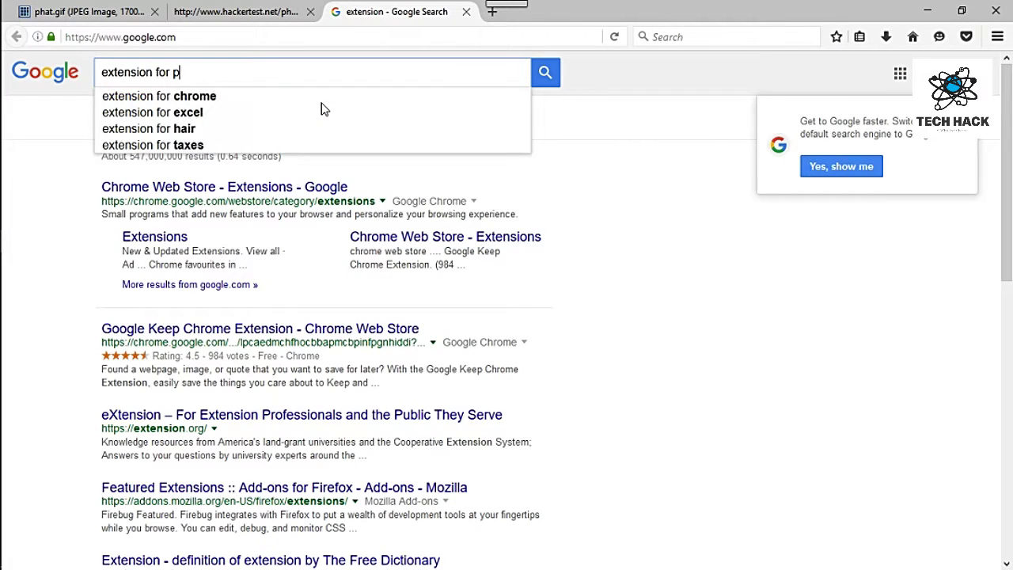
type("hoto")
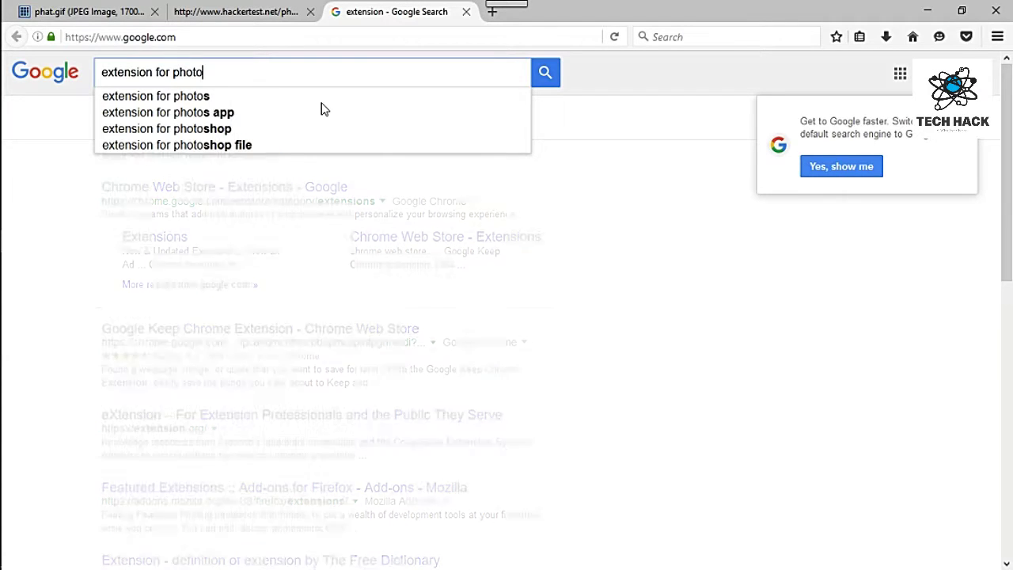
type(" shop doc")
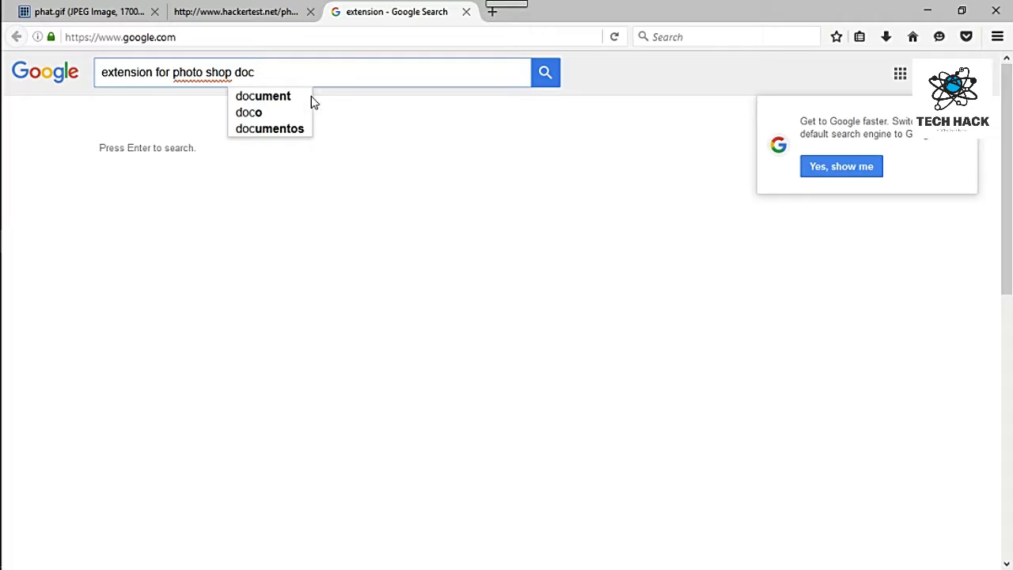
left_click(301, 97)
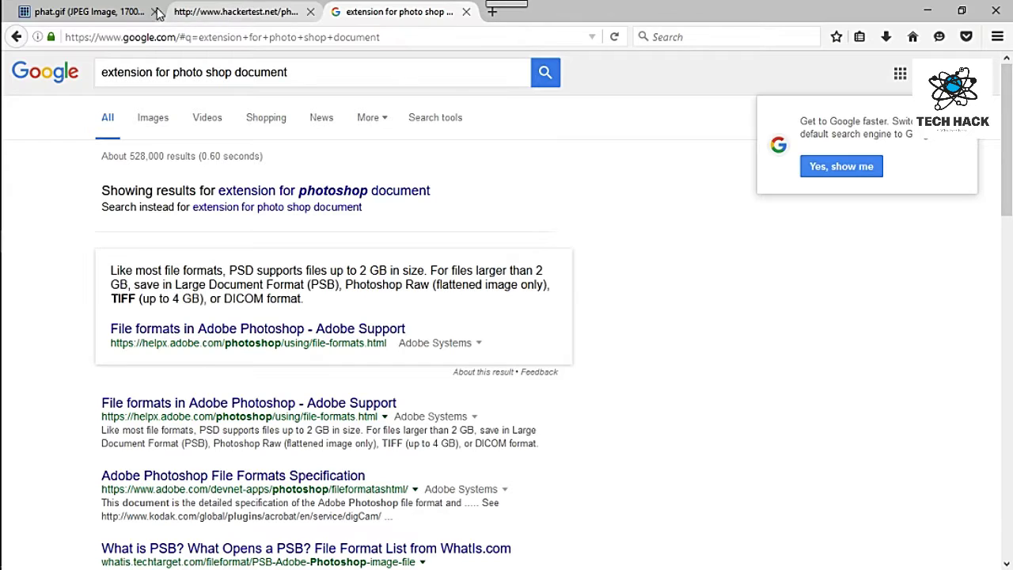
left_click(224, 14)
left_click(109, 11)
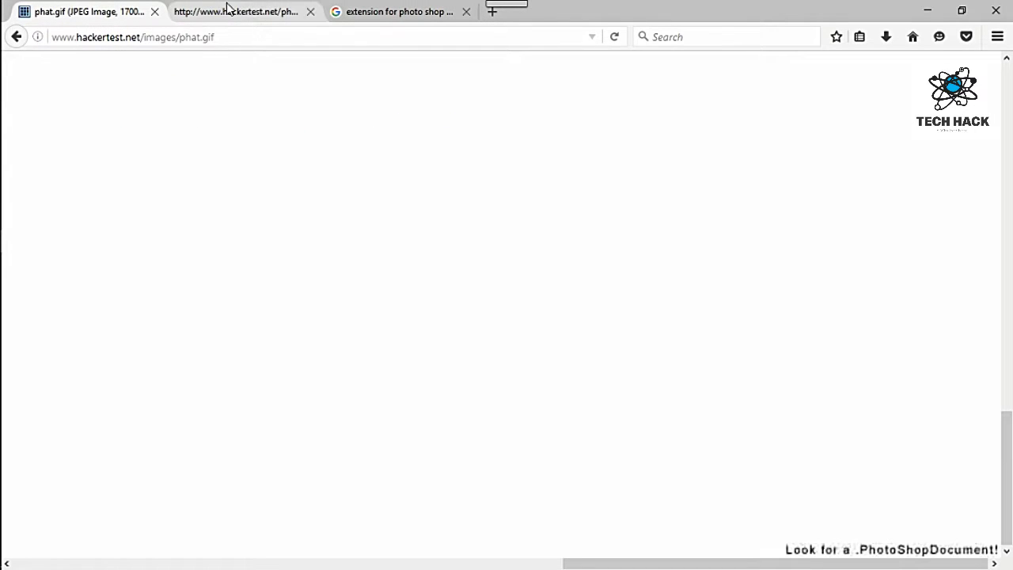
left_click(235, 38)
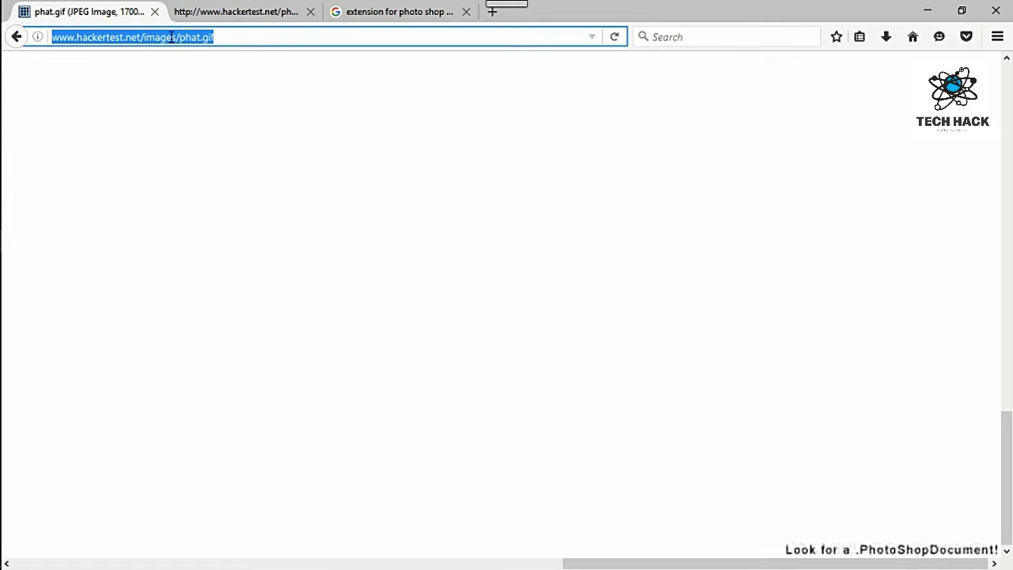
left_click(254, 15)
left_click(371, 11)
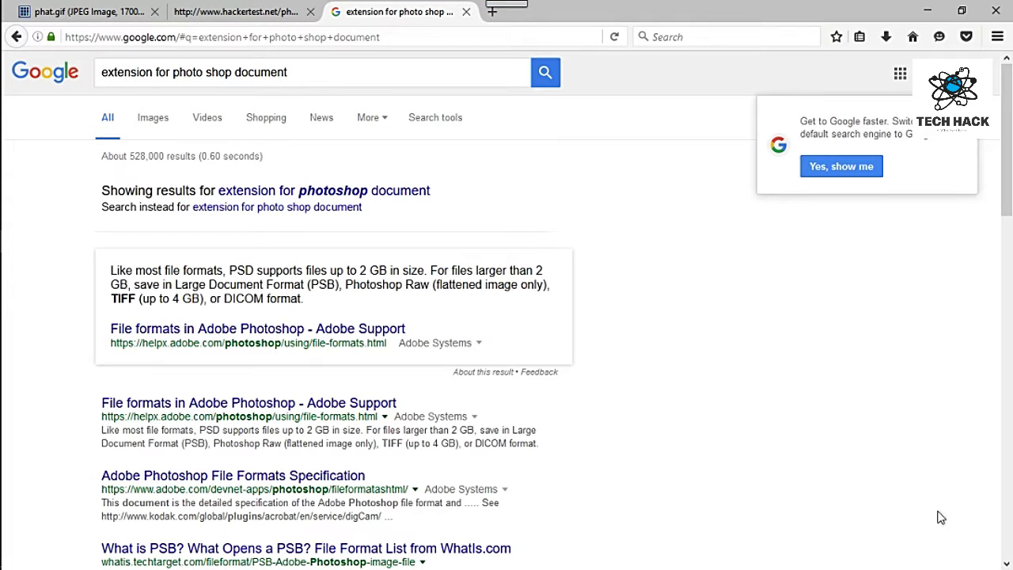
left_click(251, 7)
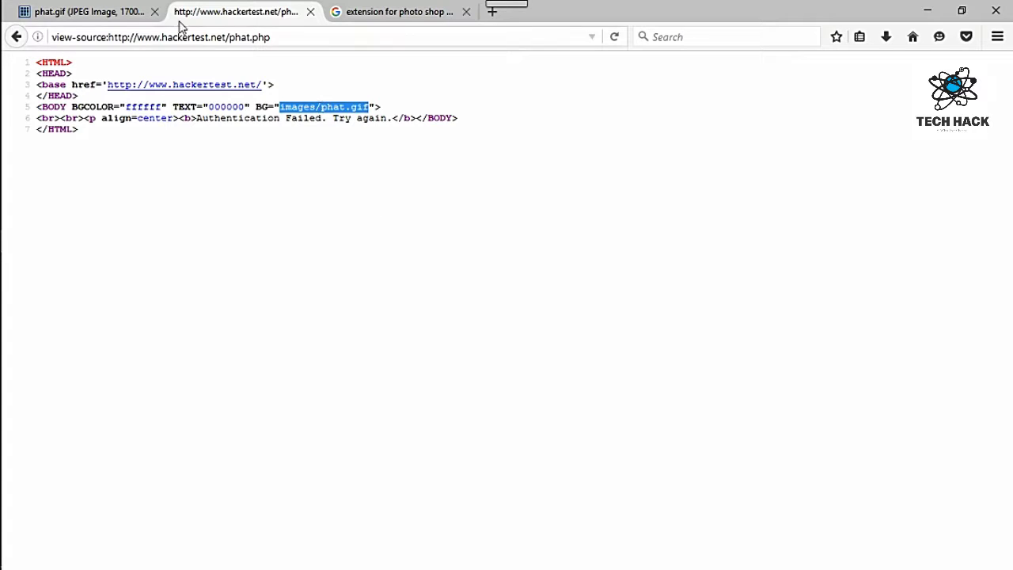
- Go back to the phat.gif image tab, change the file extension in the address to psd, and load images/phat.psd
left_click(101, 11)
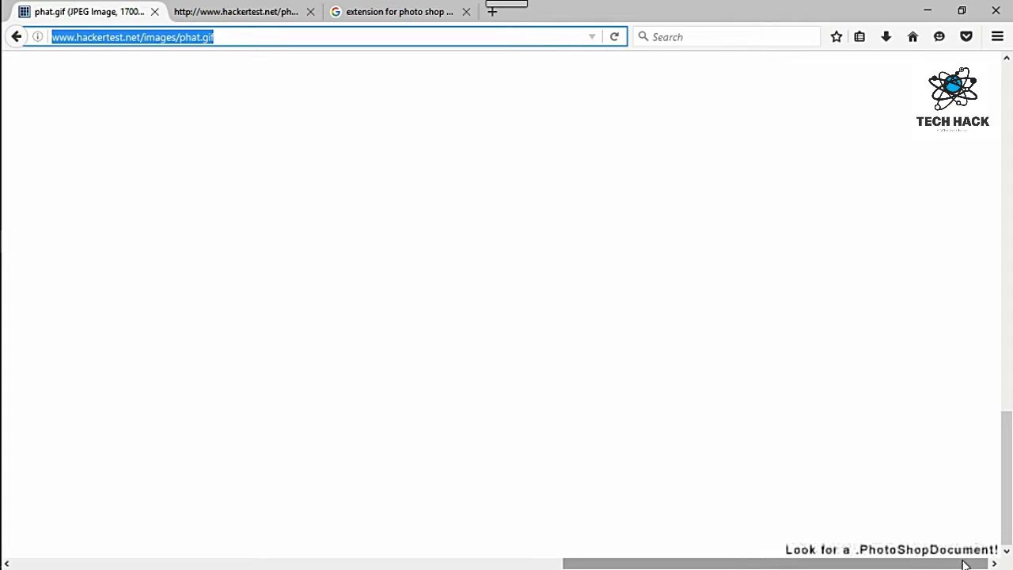
left_click(230, 38)
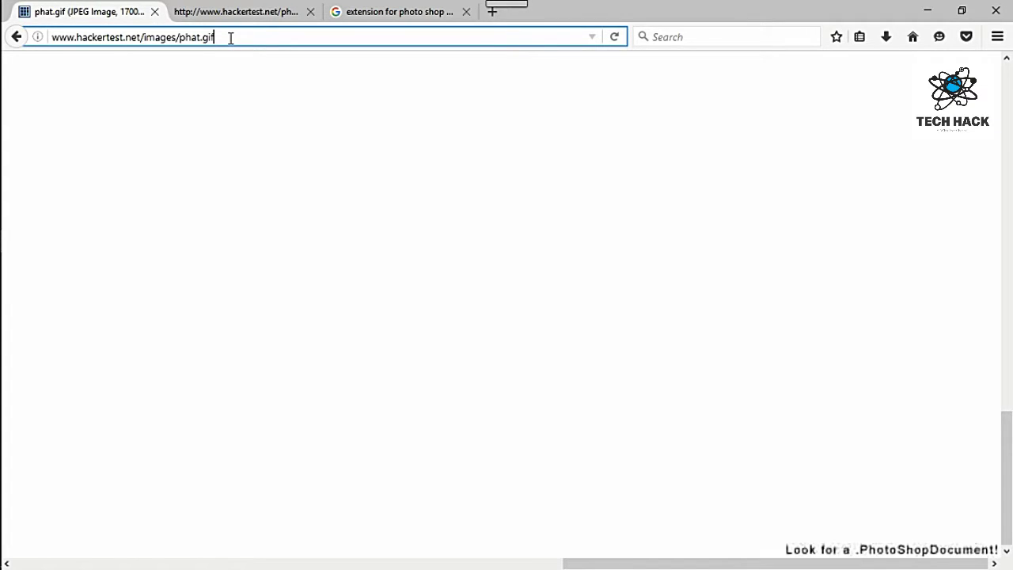
key("BackSpace")
key("BackSpace")
key("BackSpace")
type("psd")
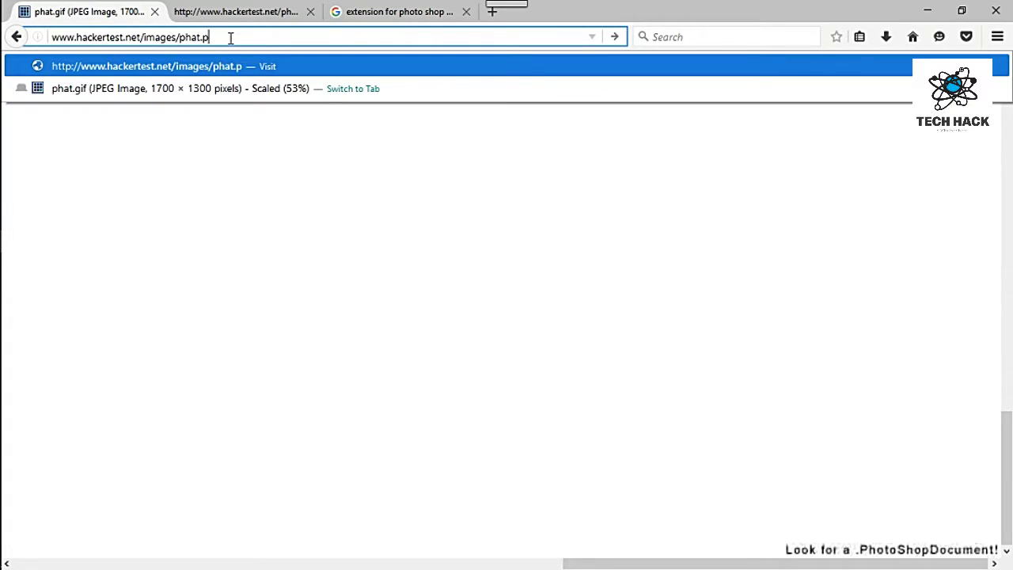
key("Return")
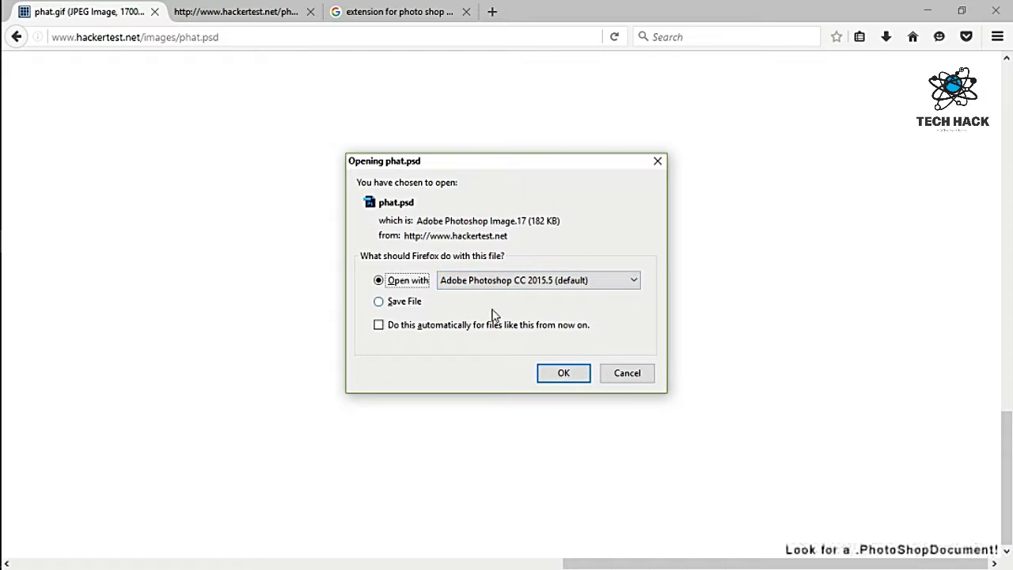
- Accept the phat.psd download and open the file in Adobe Photoshop CC 2015.5
left_click(408, 302)
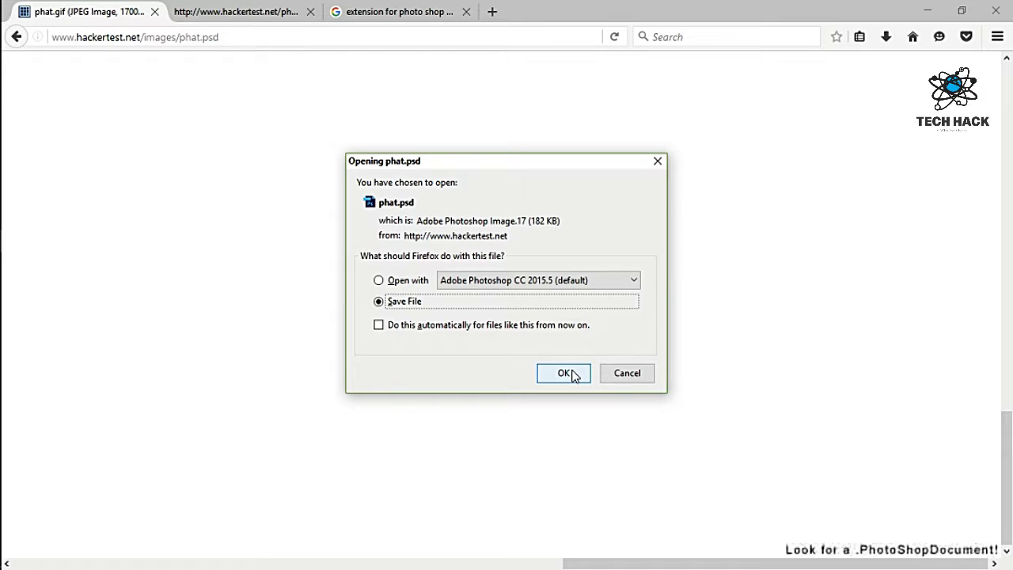
left_click(405, 284)
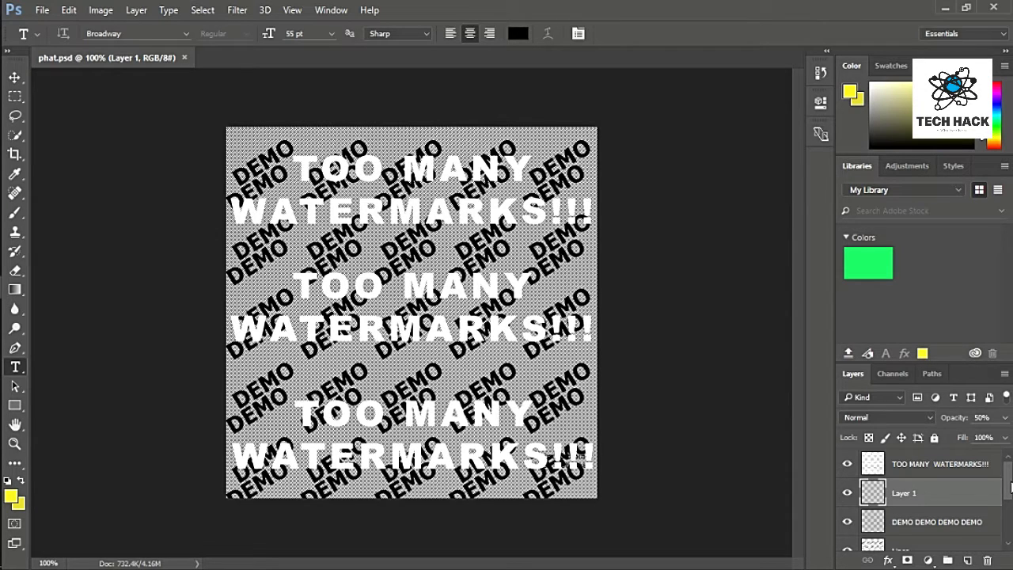
- Hide the TOO MANY WATERMARKS!!!, Layer 1, DEMO DEMO DEMO DEMO and Lines layers covering the login text in phat.psd
left_click(847, 463)
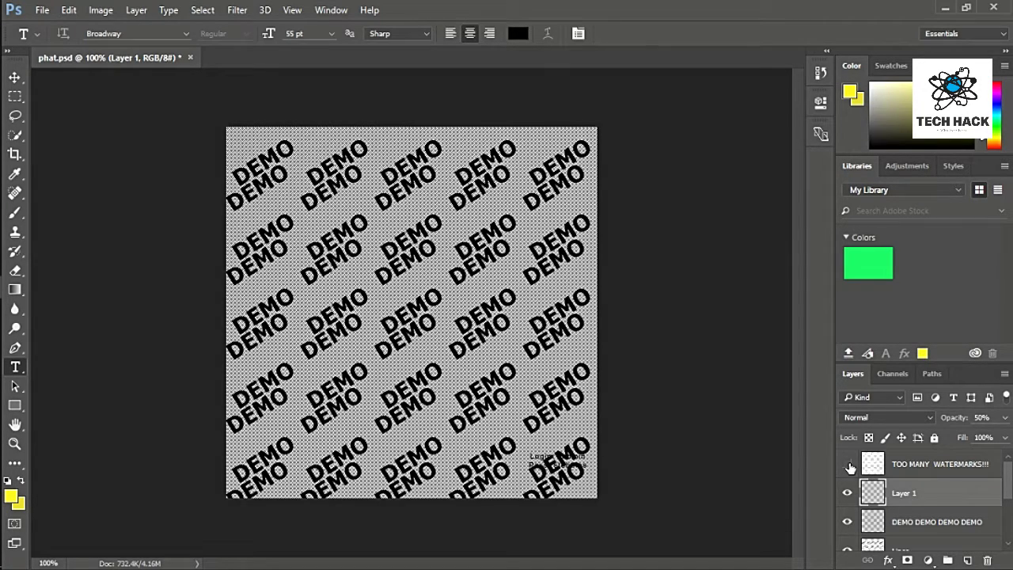
left_click(847, 494)
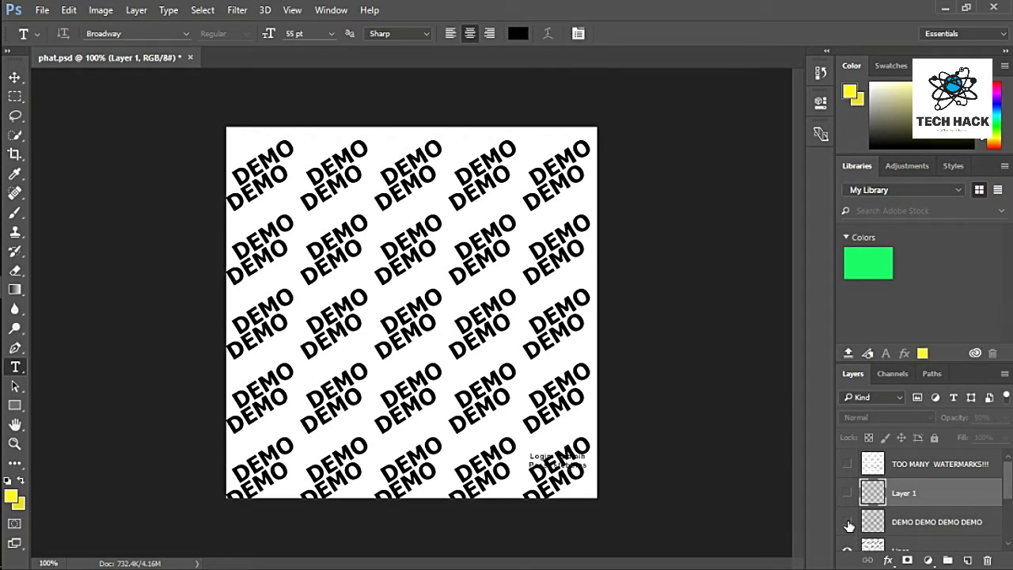
scroll(848, 524, "down", 1)
left_click(847, 522)
scroll(848, 523, "down", 1)
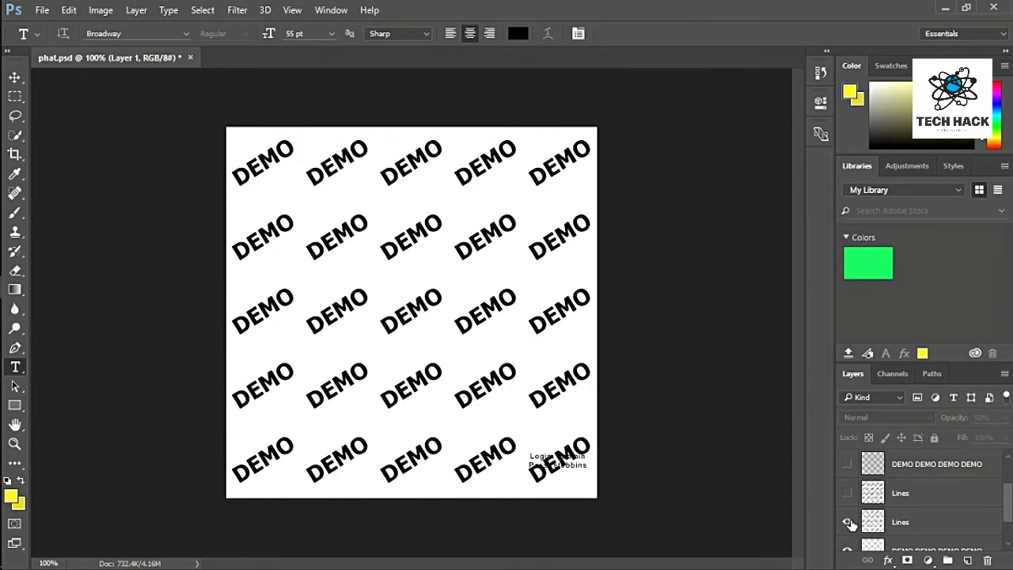
left_click(847, 522)
scroll(848, 523, "down", 1)
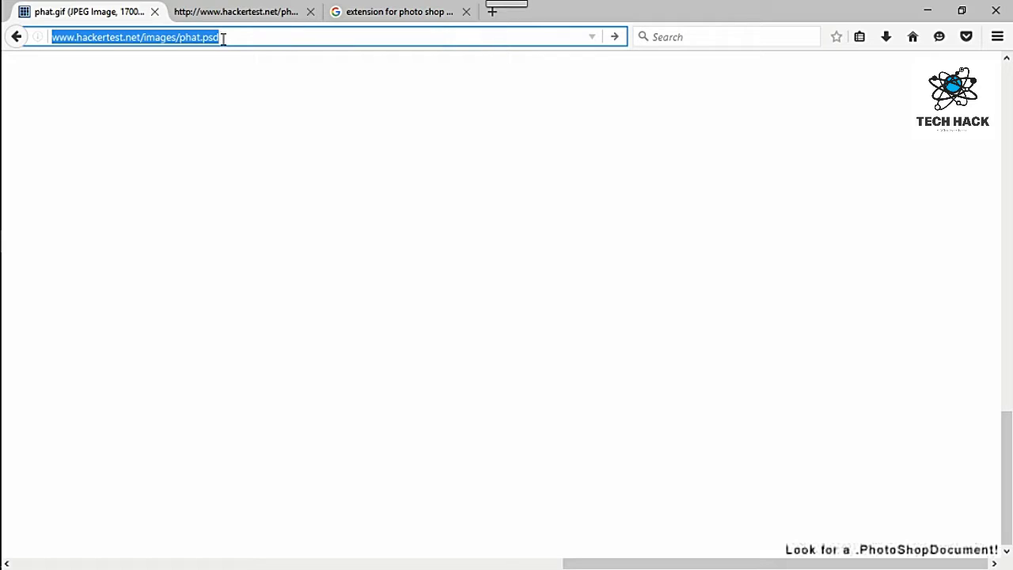
- Switch back to Firefox, replace images/phat.psd in the address with pwd2.php, and load the Level 8 login page
left_click(225, 38)
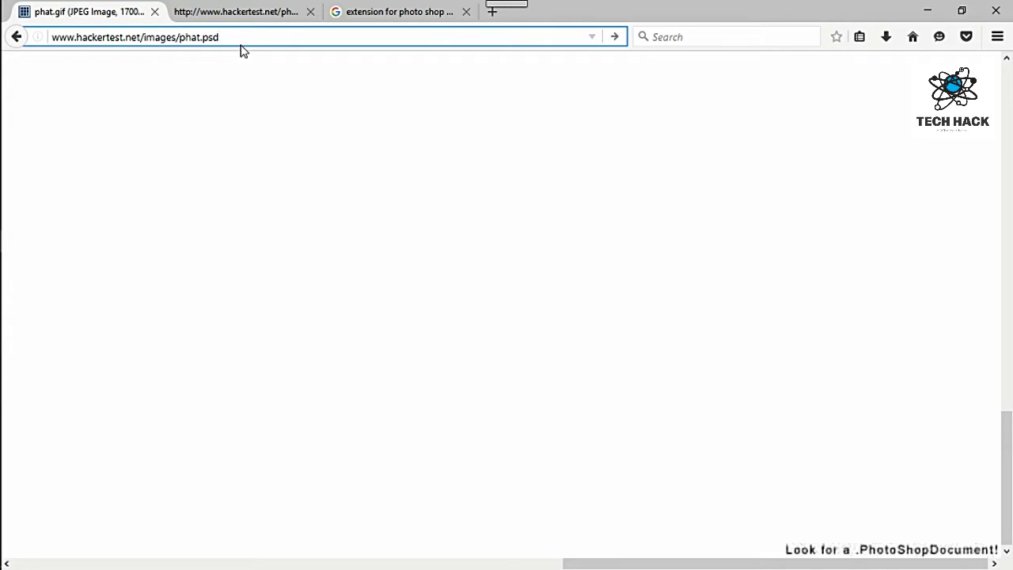
key("BackSpace")
key("BackSpace")
key("BackSpace")
key("BackSpace")
key("BackSpace")
key("BackSpace")
key("BackSpace")
key("BackSpace")
key("BackSpace")
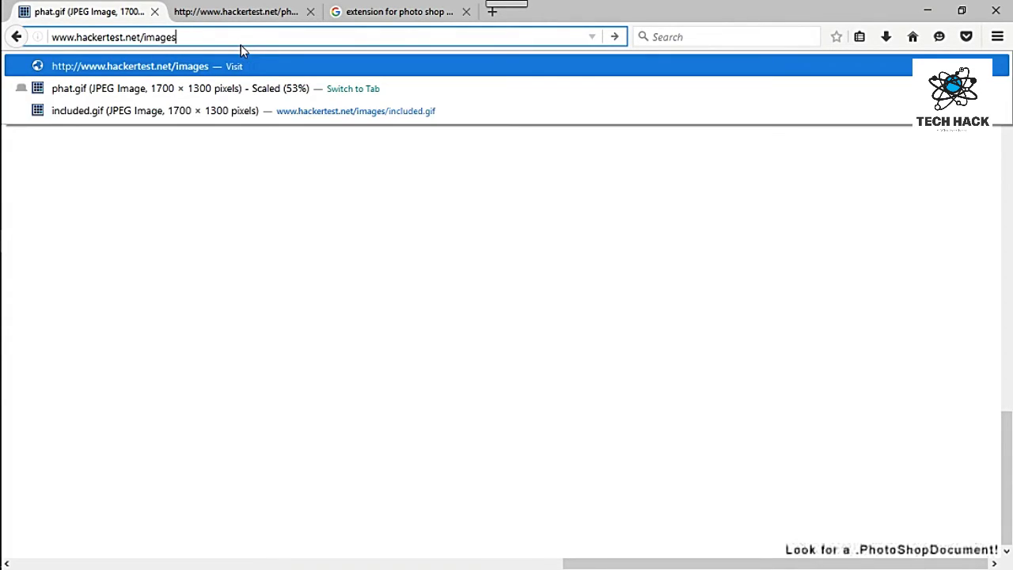
key("BackSpace")
key("BackSpace")
key("BackSpace")
key("BackSpace")
key("BackSpace")
key("BackSpace")
type("phat.gif")
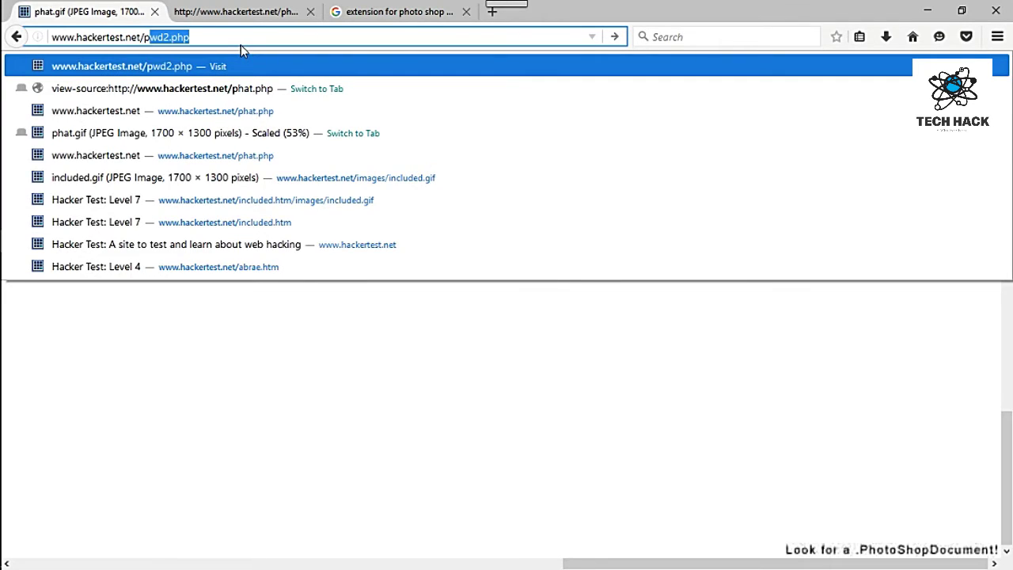
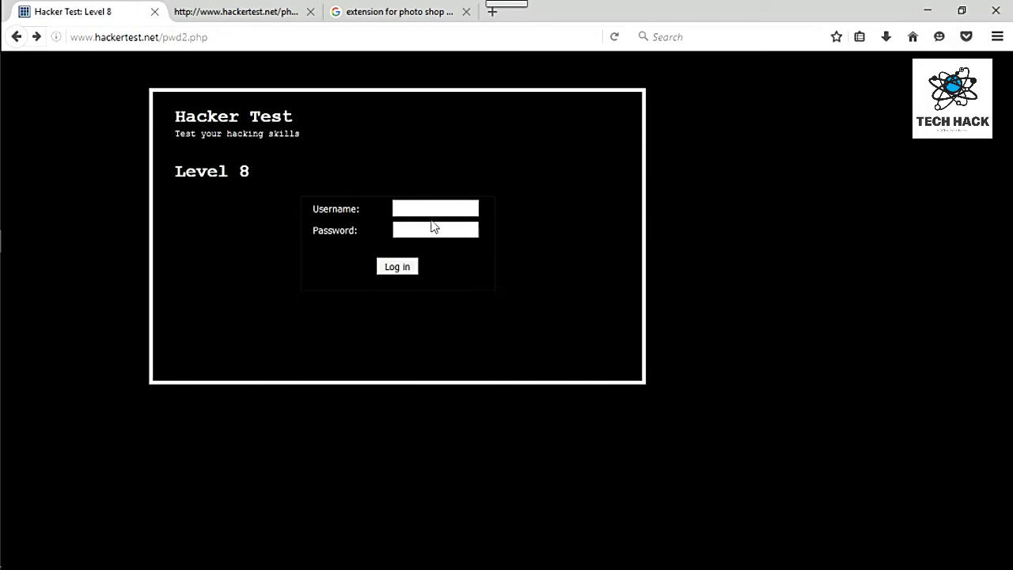
- Fill in the Level 8 username zadmin and the account password, checking both against the login text in the Photoshop image
left_click(436, 210)
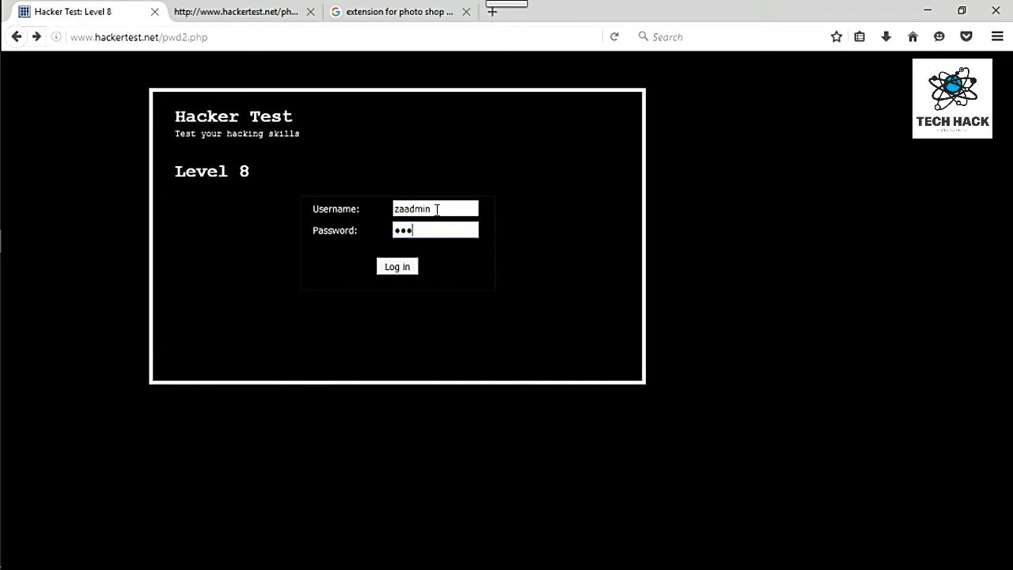
type("stebbins")
key("alt+Tab")
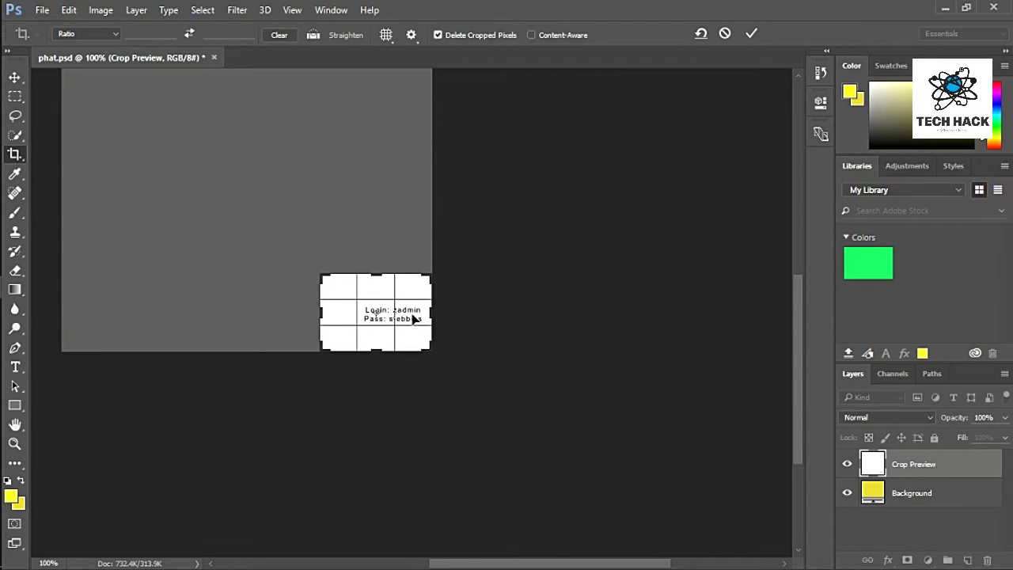
key("alt+Tab")
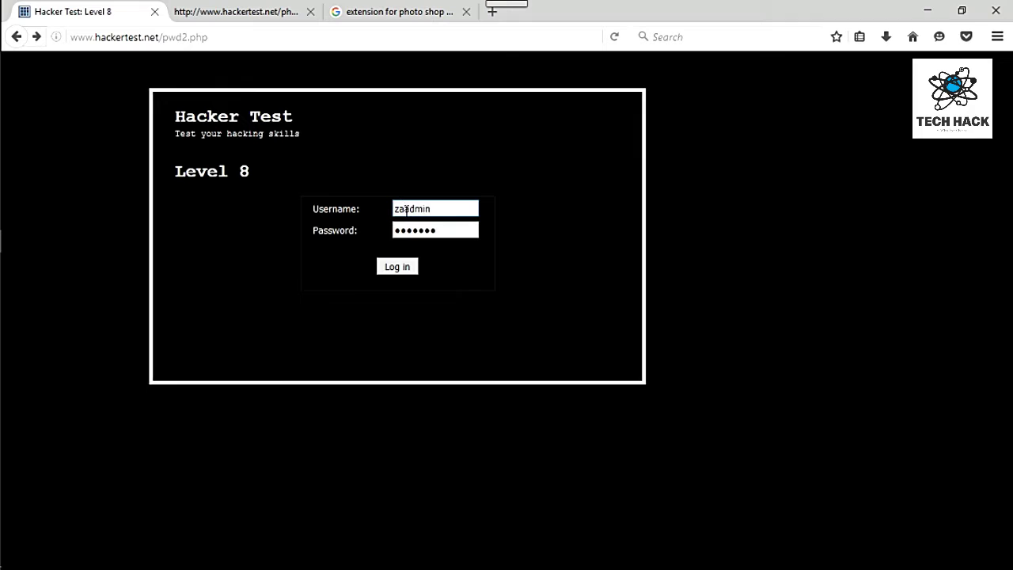
- Log in to Level 8 and decline to have the browser remember the login
left_click(393, 268)
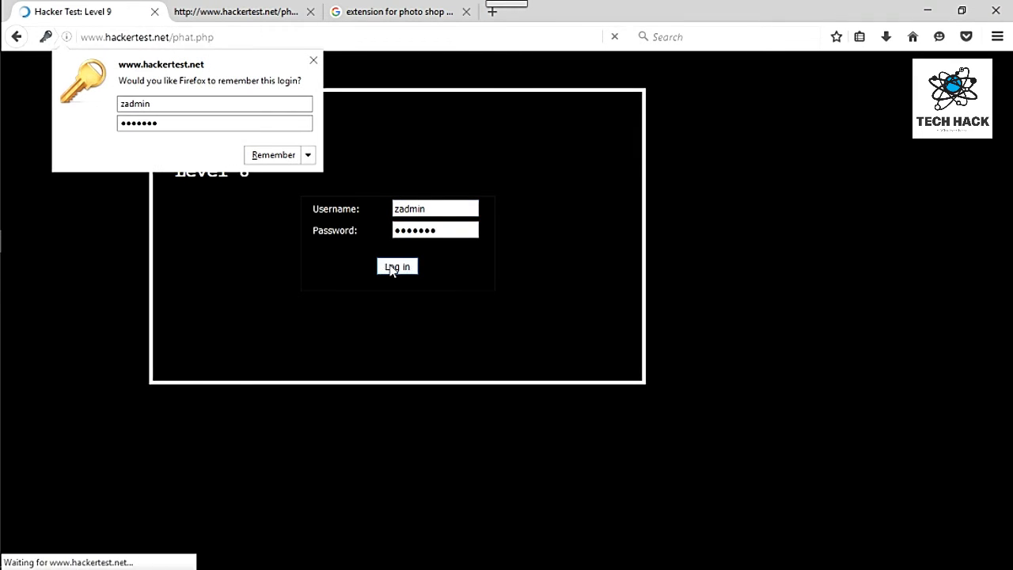
left_click(310, 155)
left_click(302, 178)
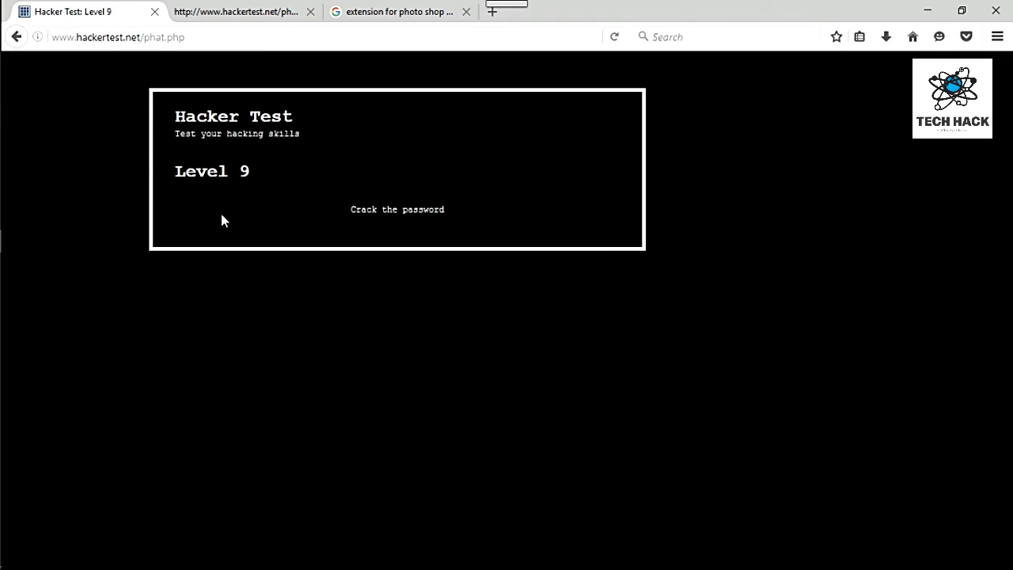